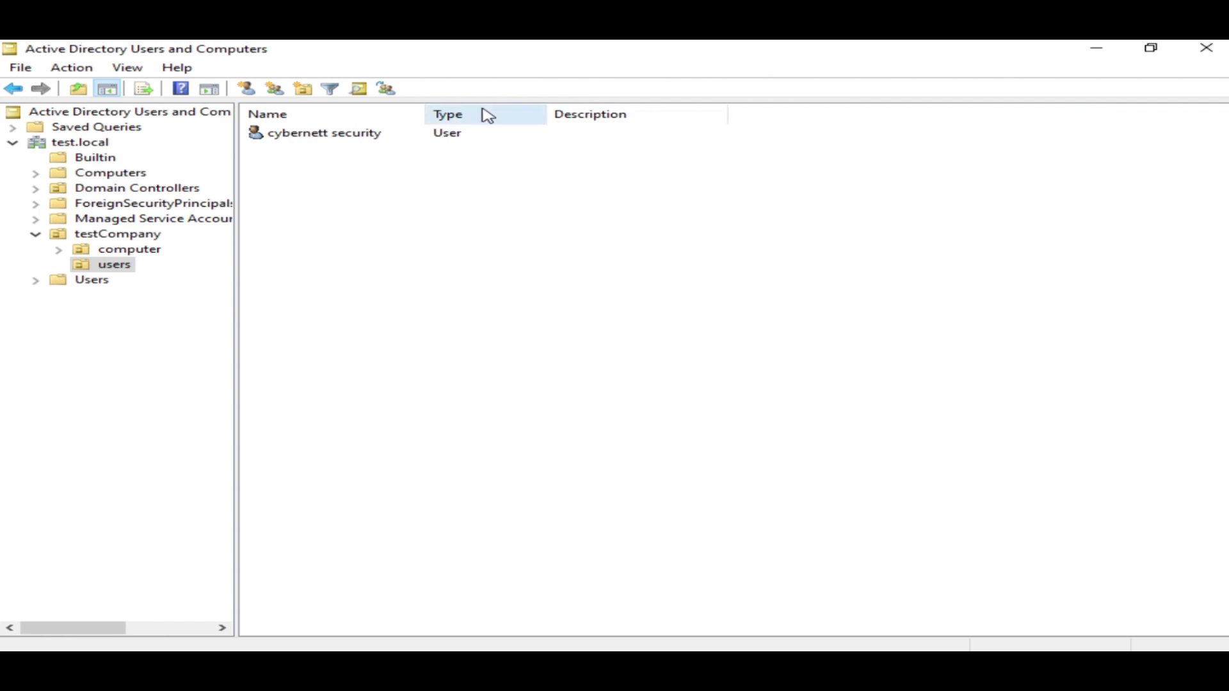
View the Builtin security groups, then close Active Directory Users and Computers
click(90, 158)
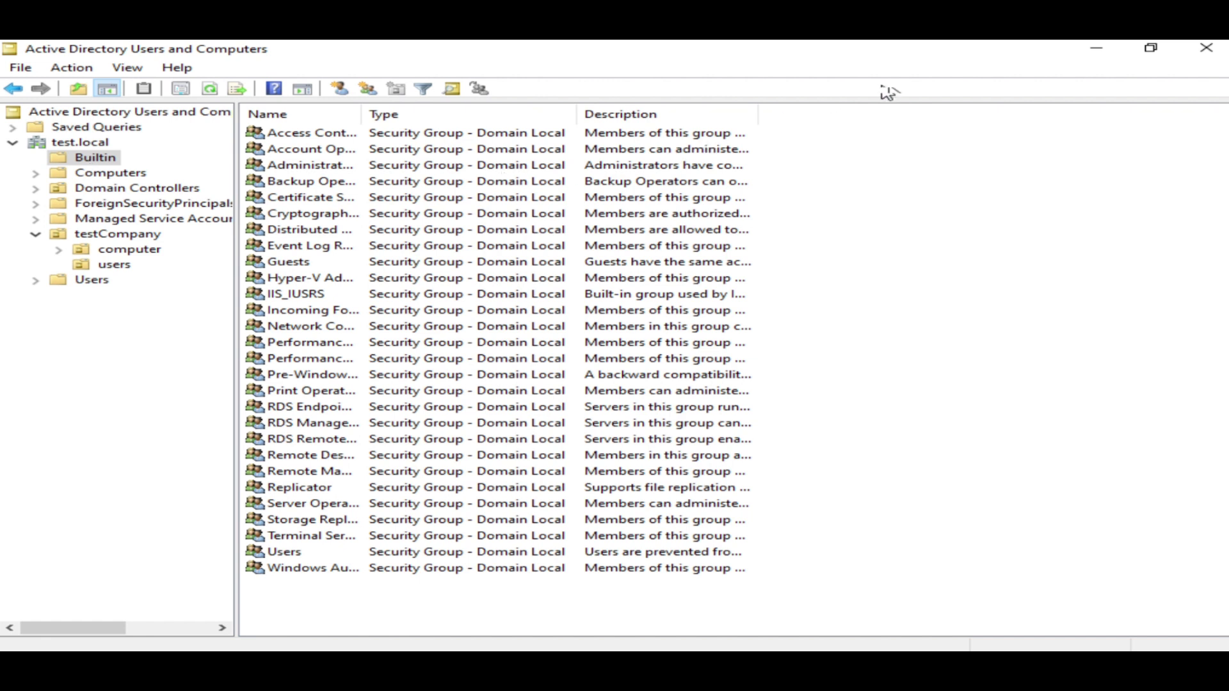
click(1220, 48)
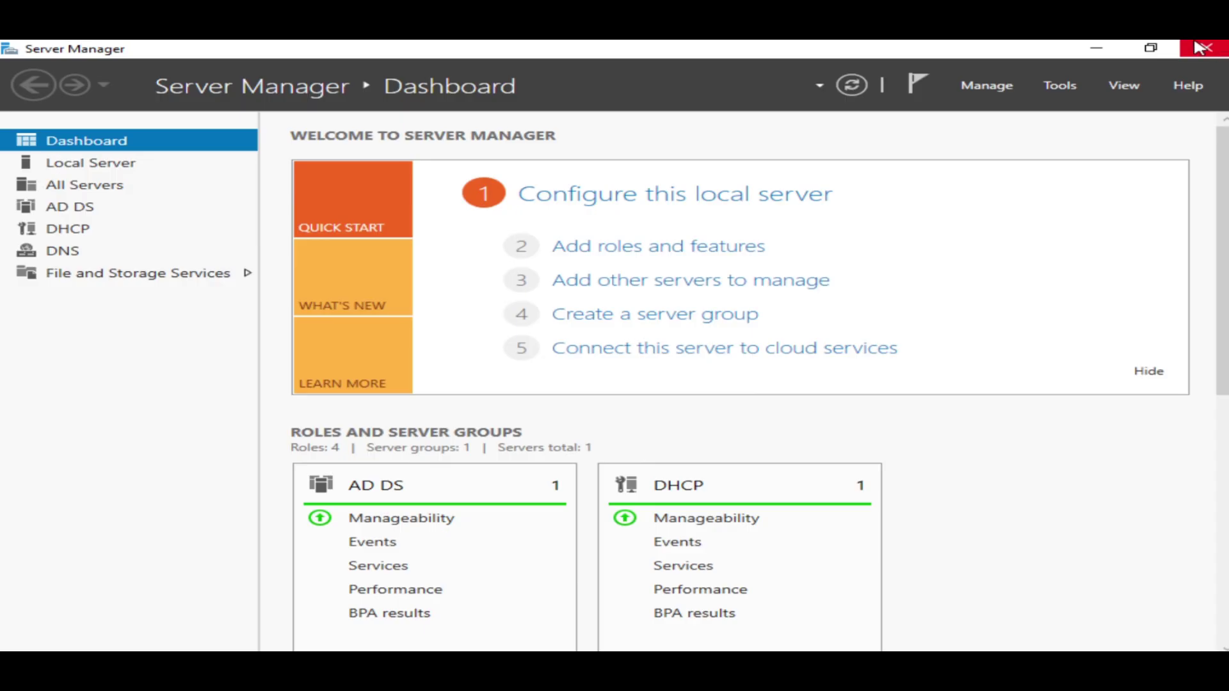
Reopen Active Directory Users and Computers from the Server Manager Tools menu
click(1061, 86)
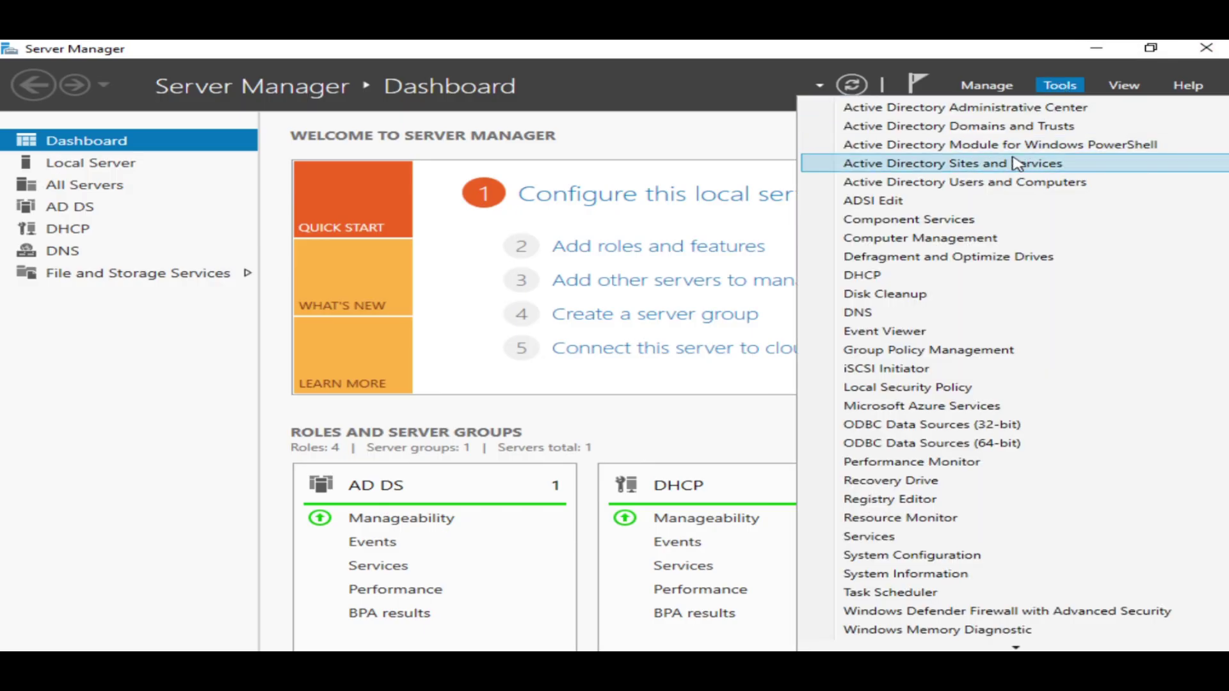
click(1014, 184)
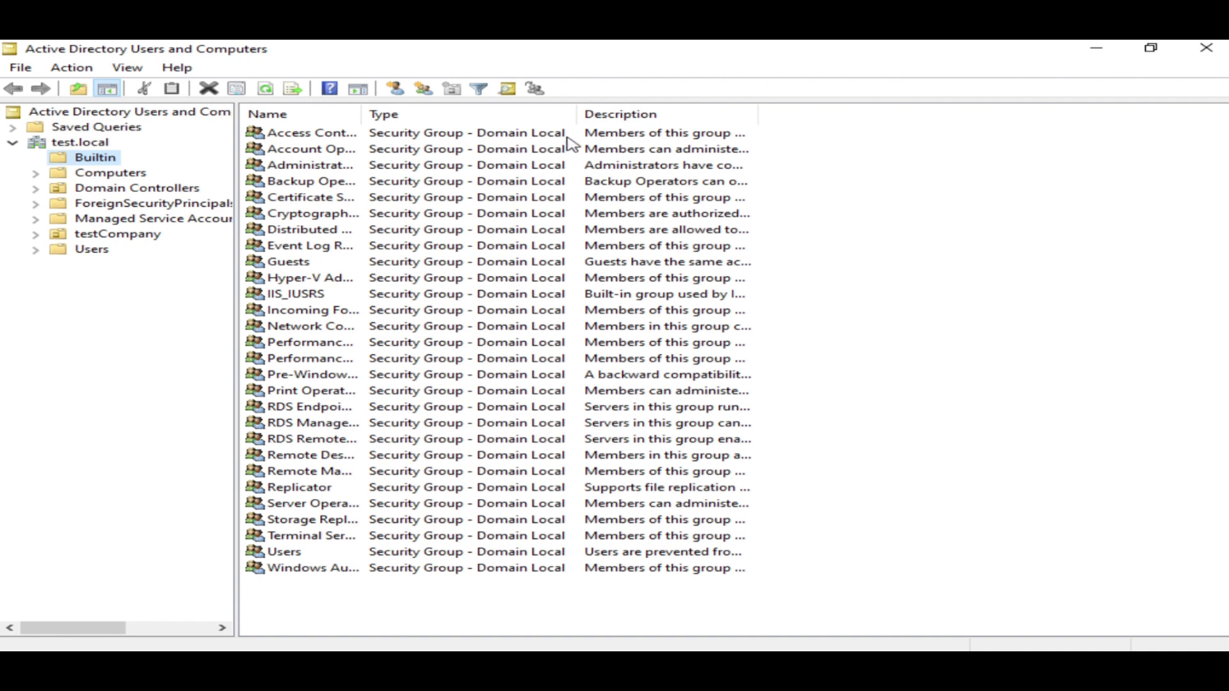
Widen the Type column and display the users OU under testCompany
drag(634, 121, 632, 122)
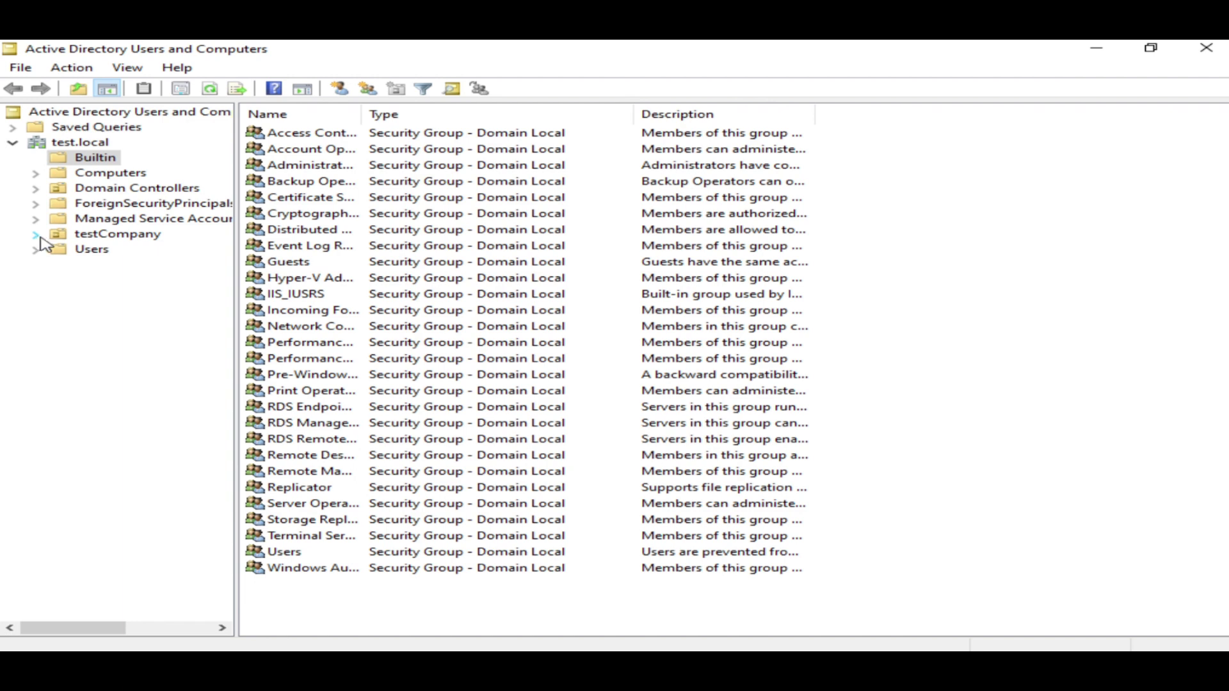
click(44, 239)
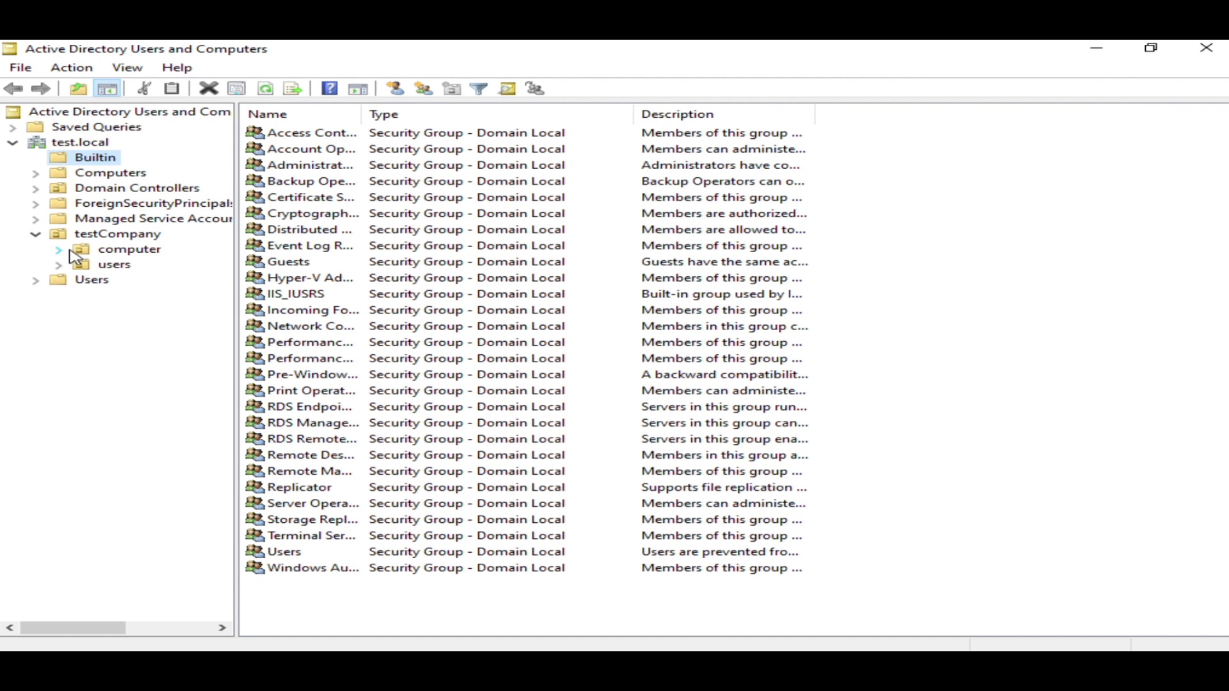
click(114, 268)
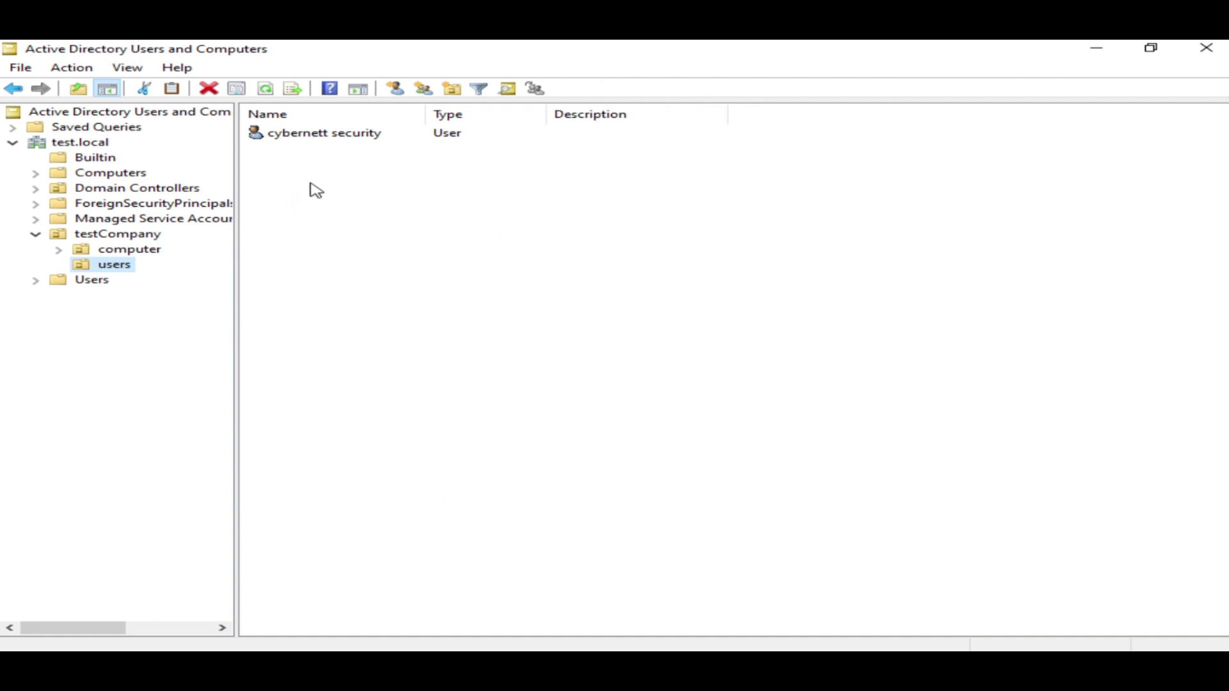
Start a new group in the testCompany users OU from its context menu
right_click(337, 178)
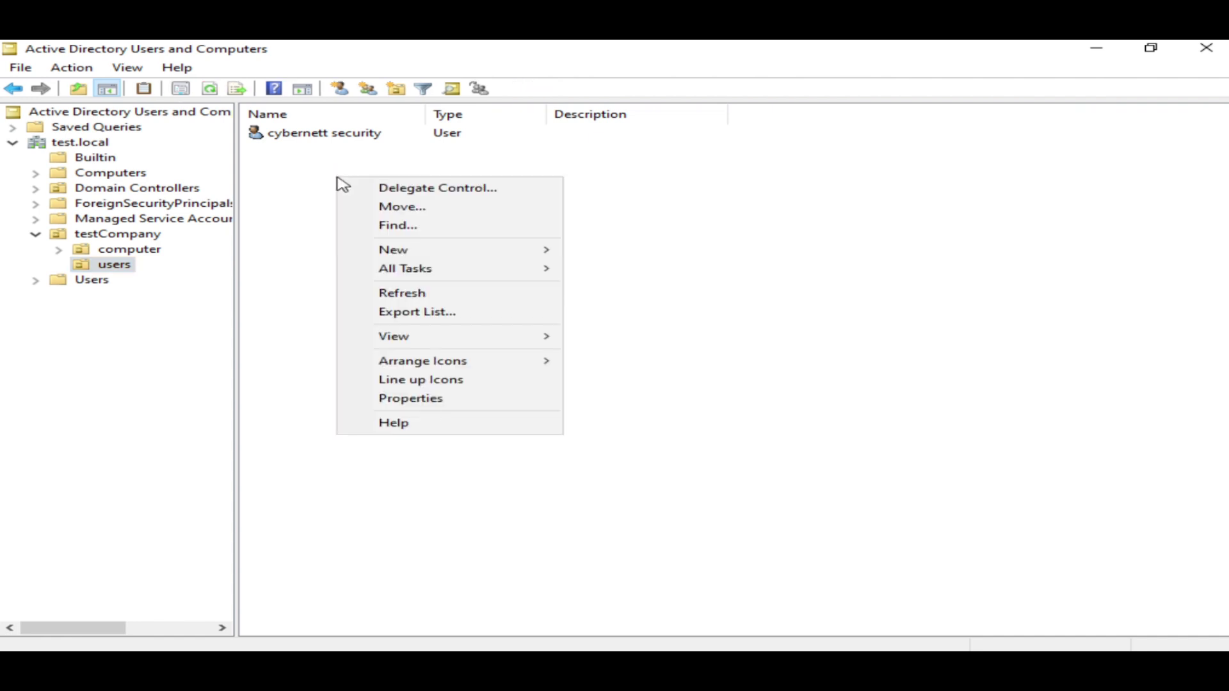
mouse_move(431, 254)
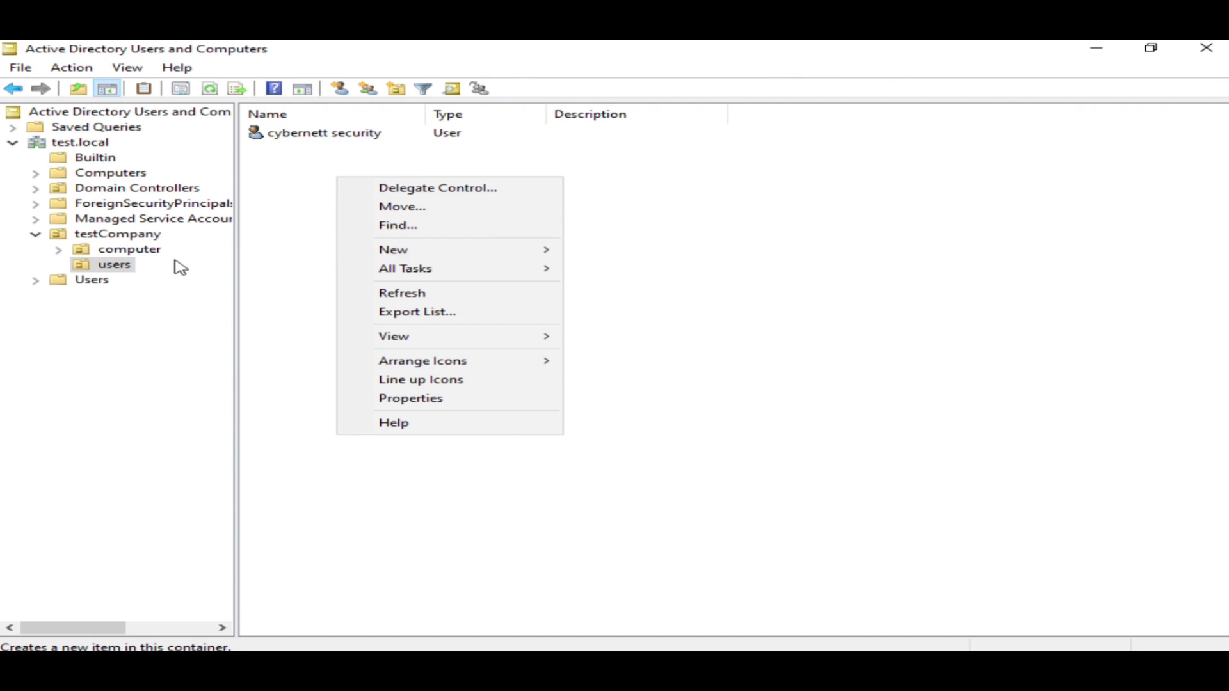
click(126, 274)
right_click(126, 274)
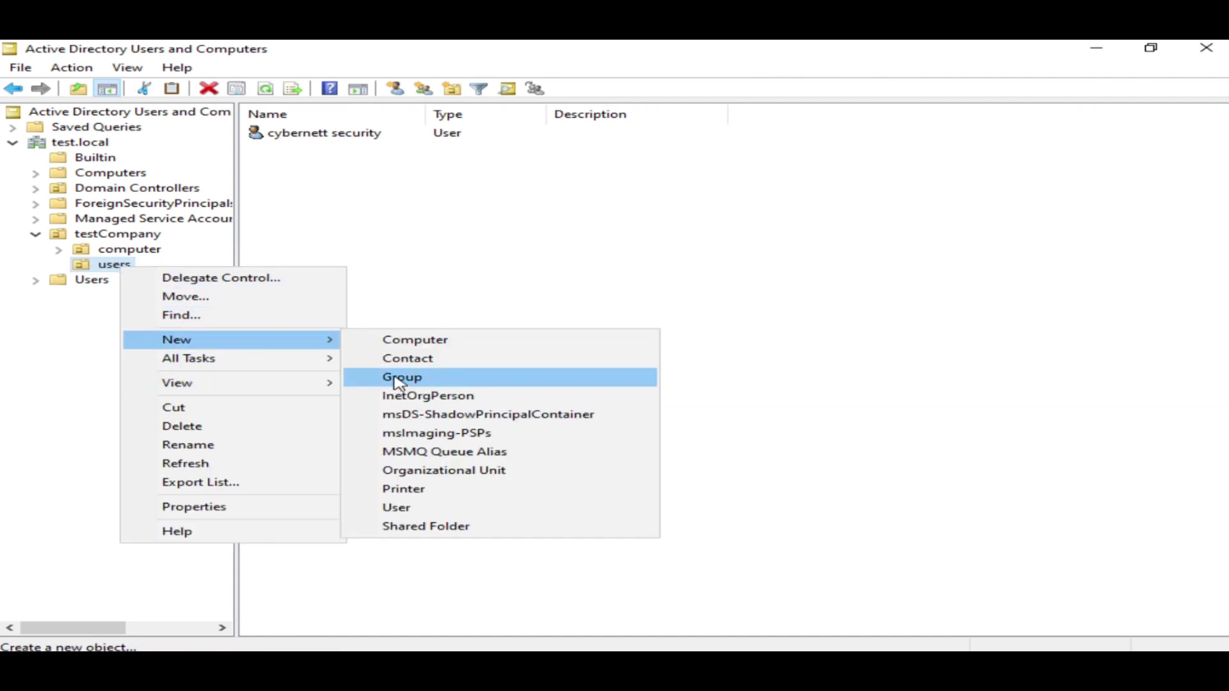
click(399, 377)
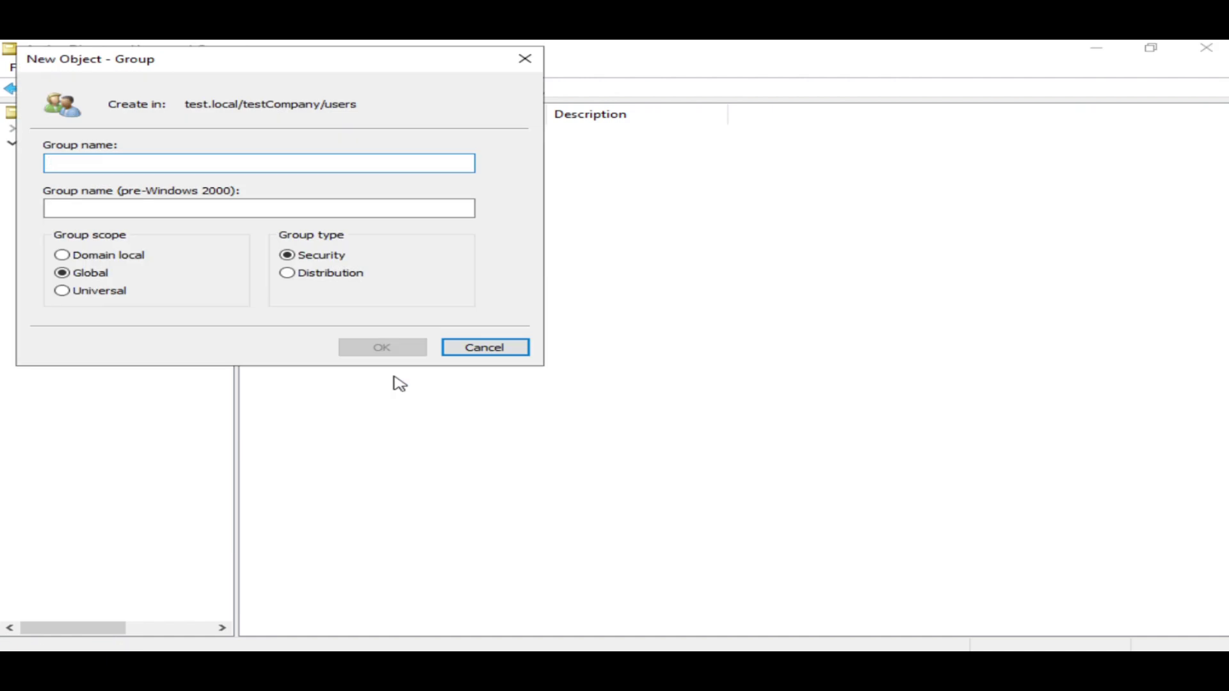
Name the new group 'Account' and set its group scope to Global
text(Account)
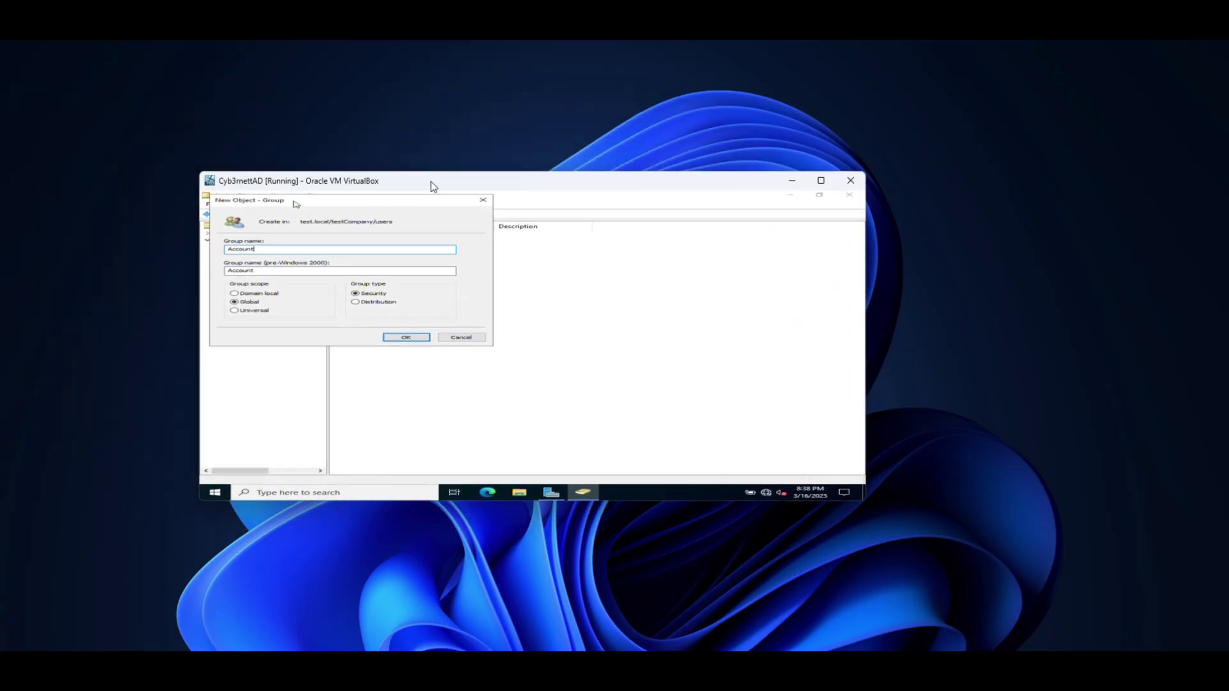
drag(431, 182, 327, 55)
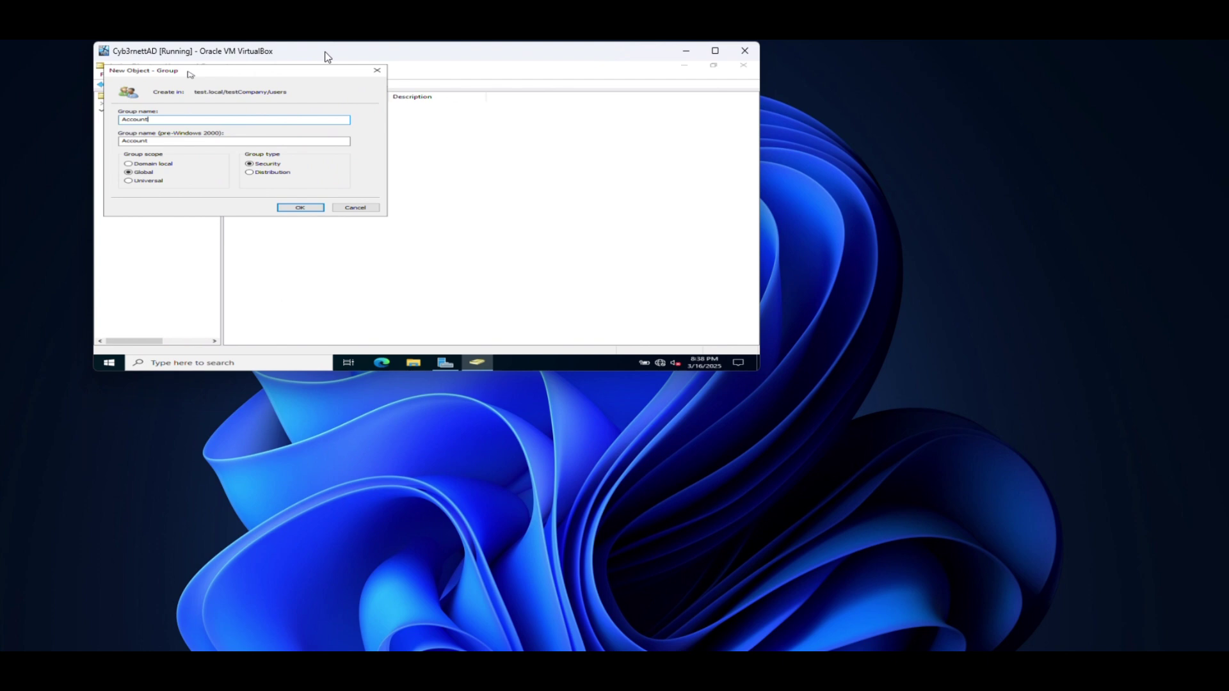
click(715, 50)
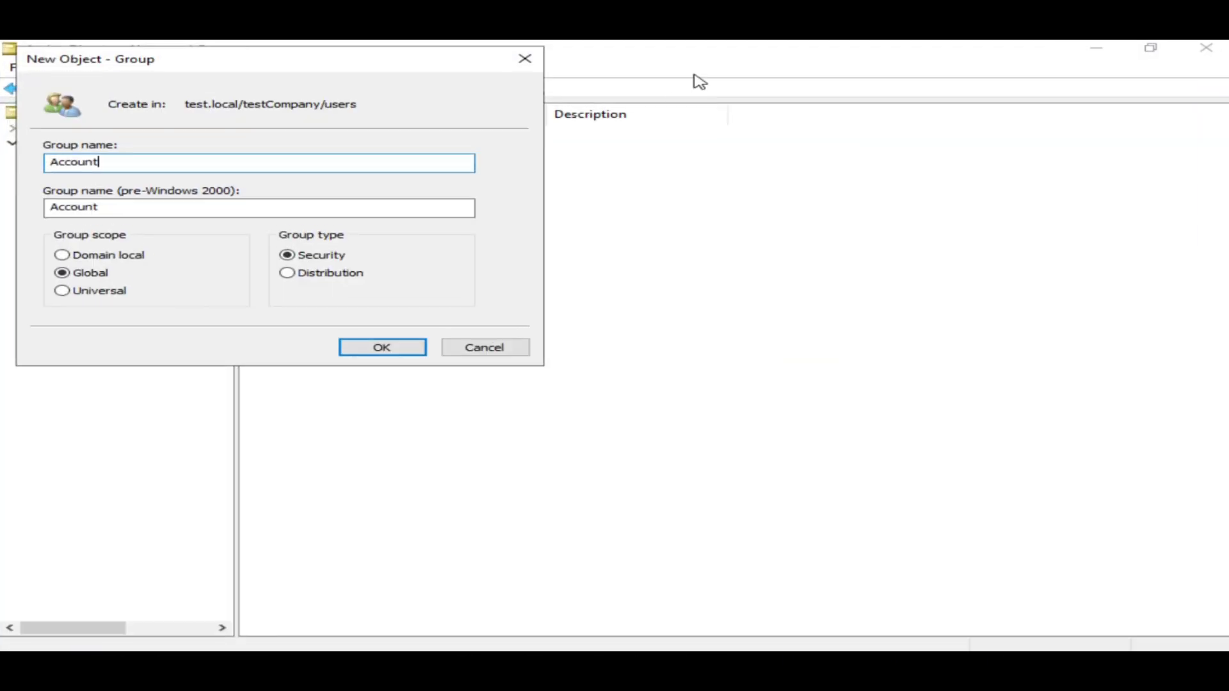
click(64, 256)
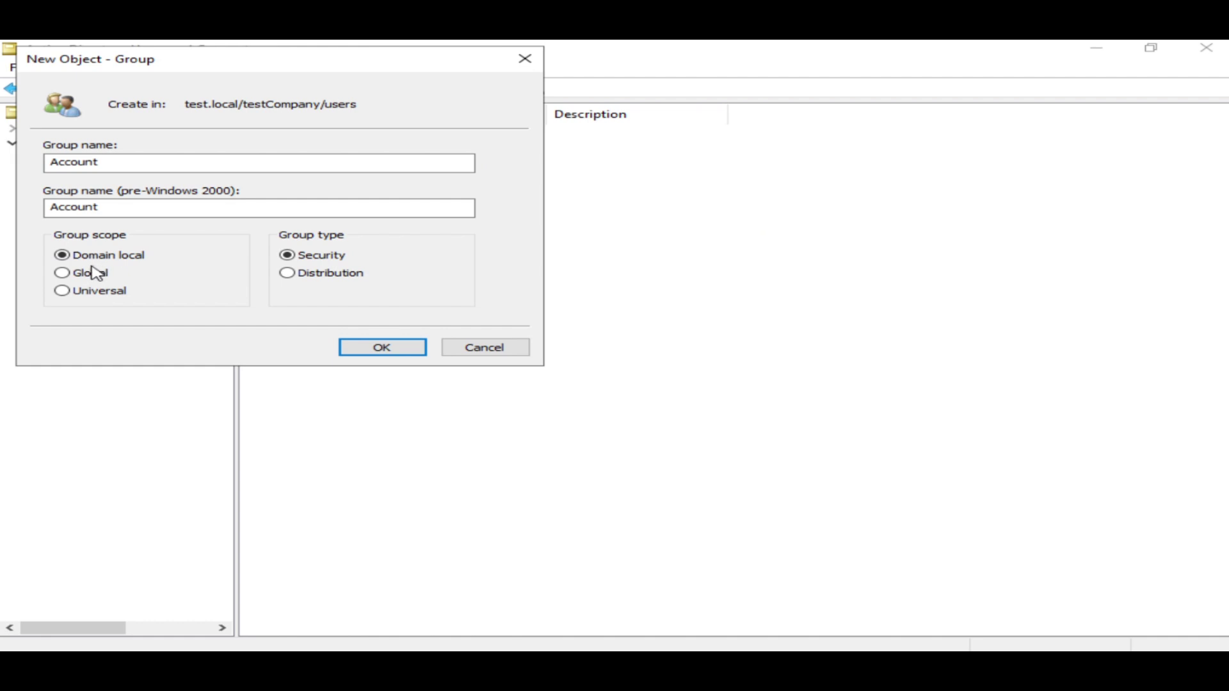
click(61, 274)
Create the Account group with Universal scope and Security type
click(60, 293)
click(301, 276)
click(288, 257)
click(288, 274)
click(287, 256)
click(356, 347)
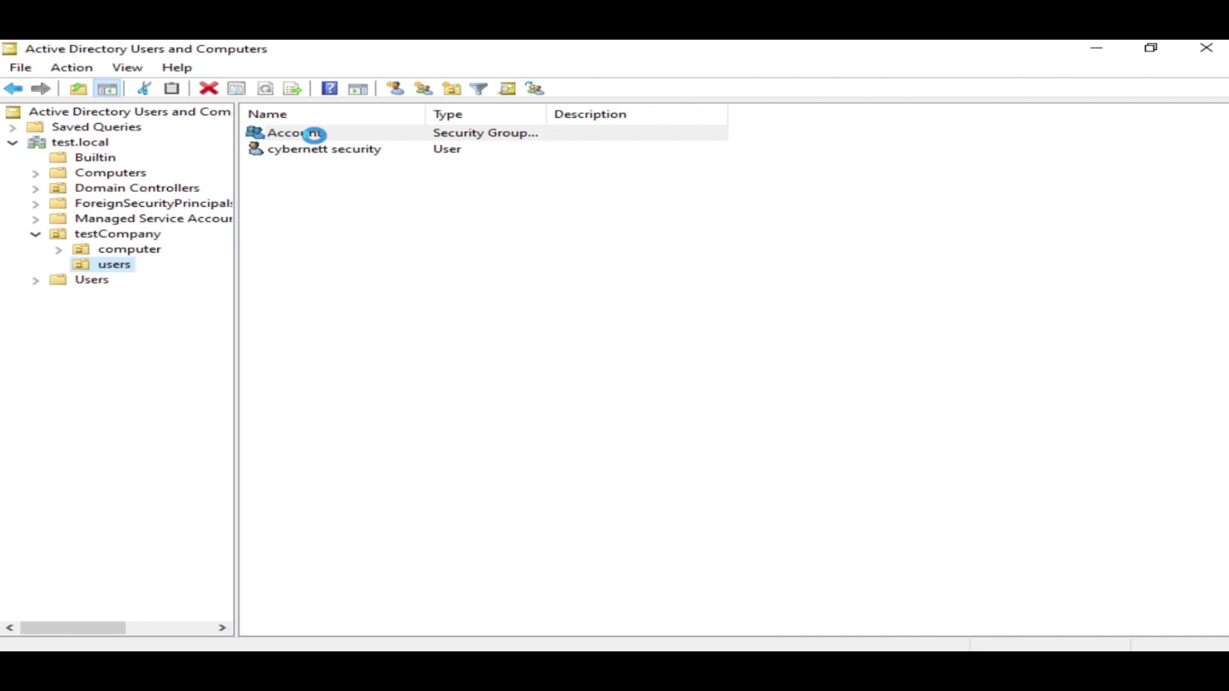
Select the Account group and bring up its list of actions
right_click(312, 134)
click(306, 183)
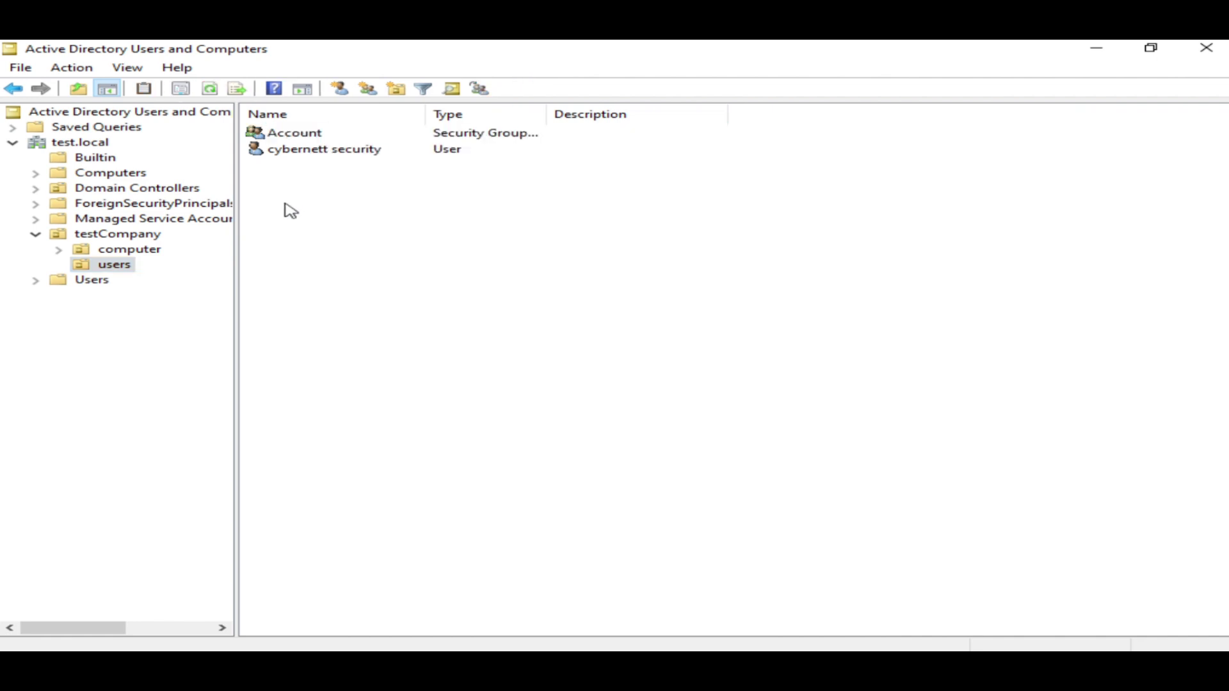
click(327, 151)
click(330, 135)
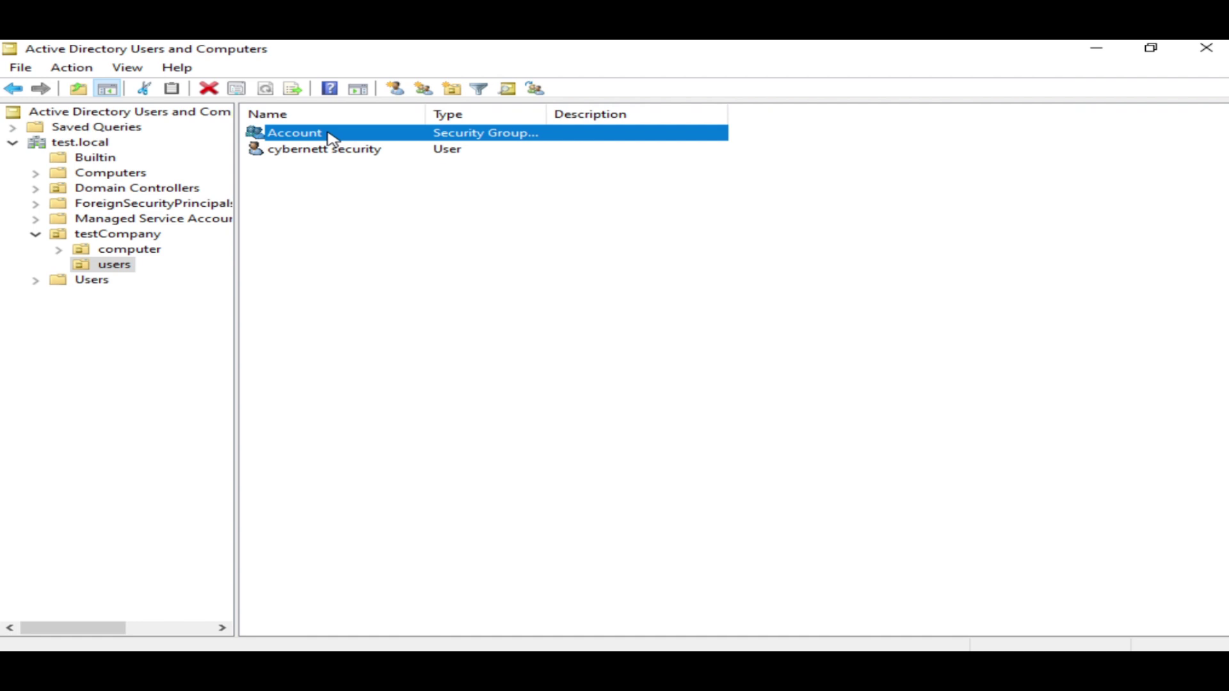
right_click(330, 136)
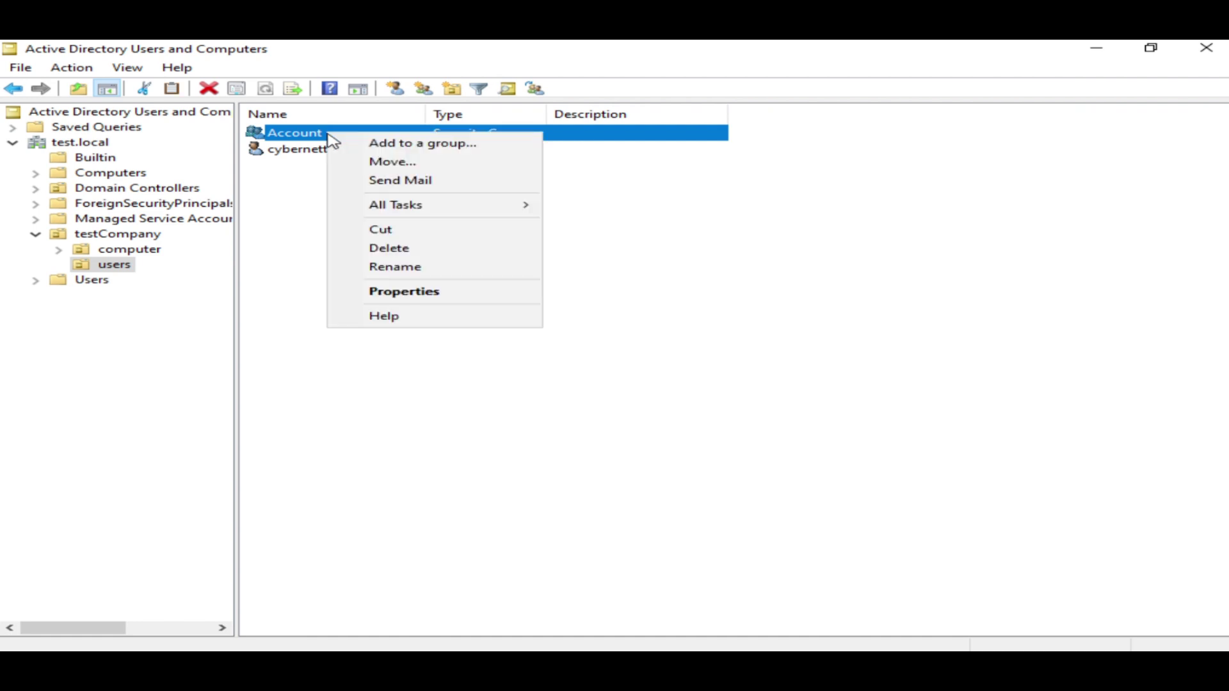
Open Account's properties, review Members, Member Of and Managed By, and begin adding a member
click(417, 292)
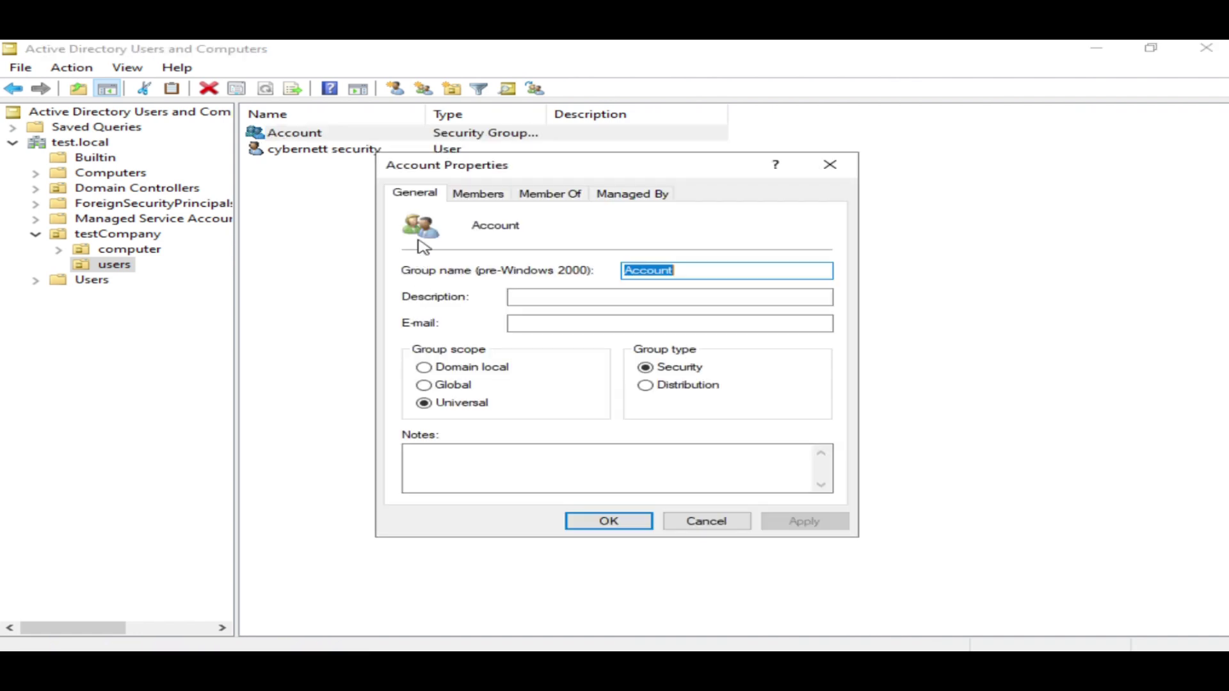
click(486, 196)
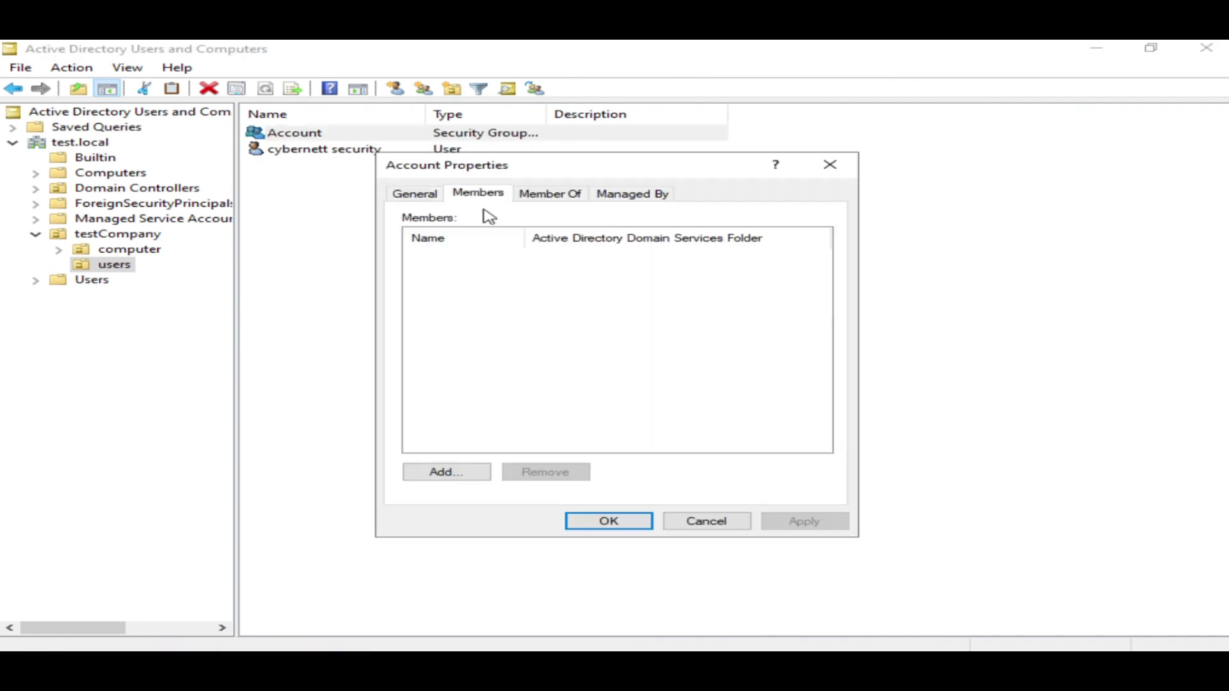
click(541, 196)
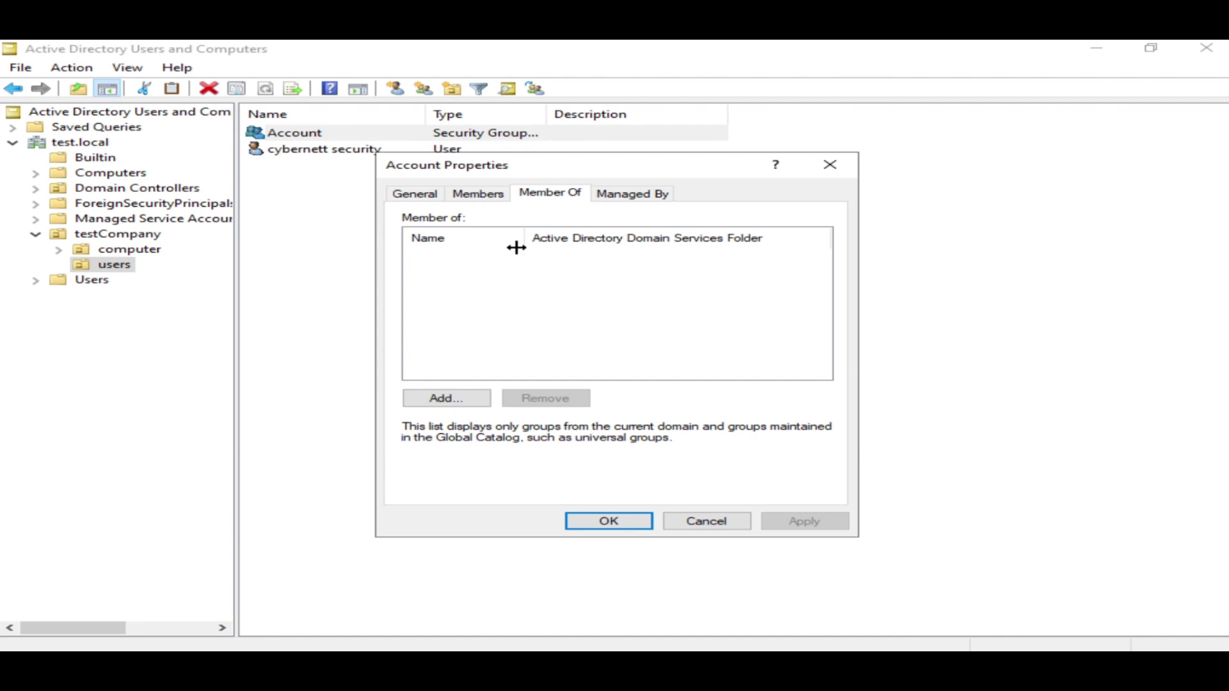
click(476, 196)
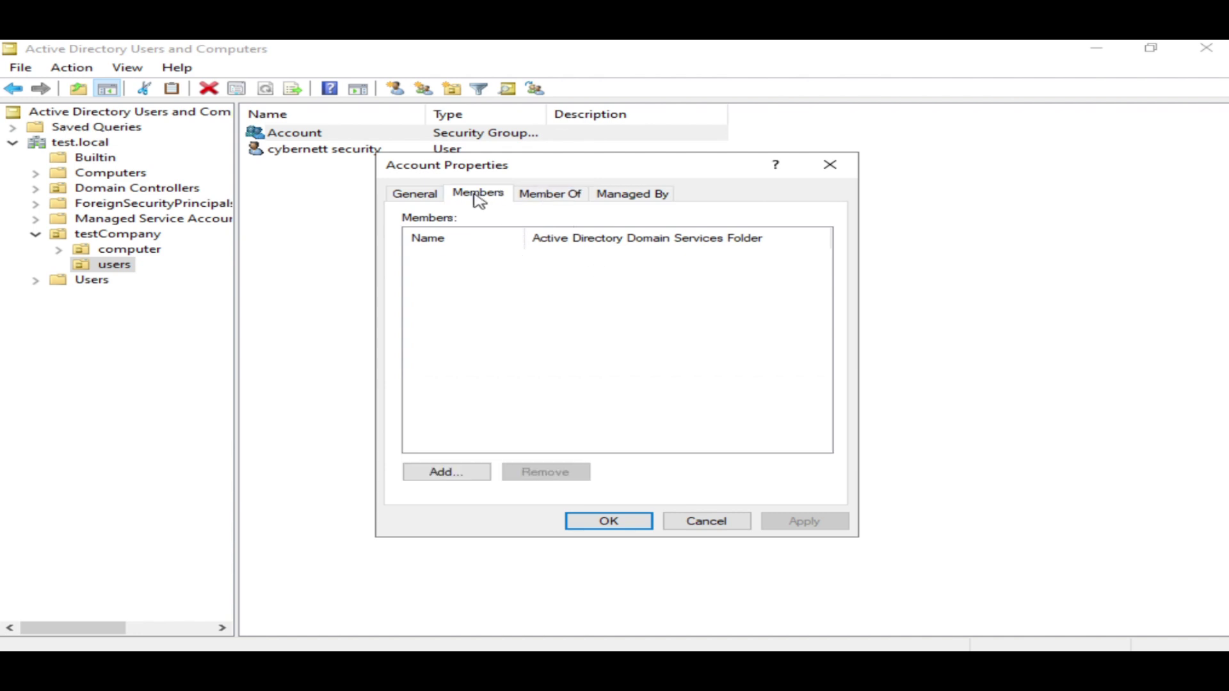
click(634, 195)
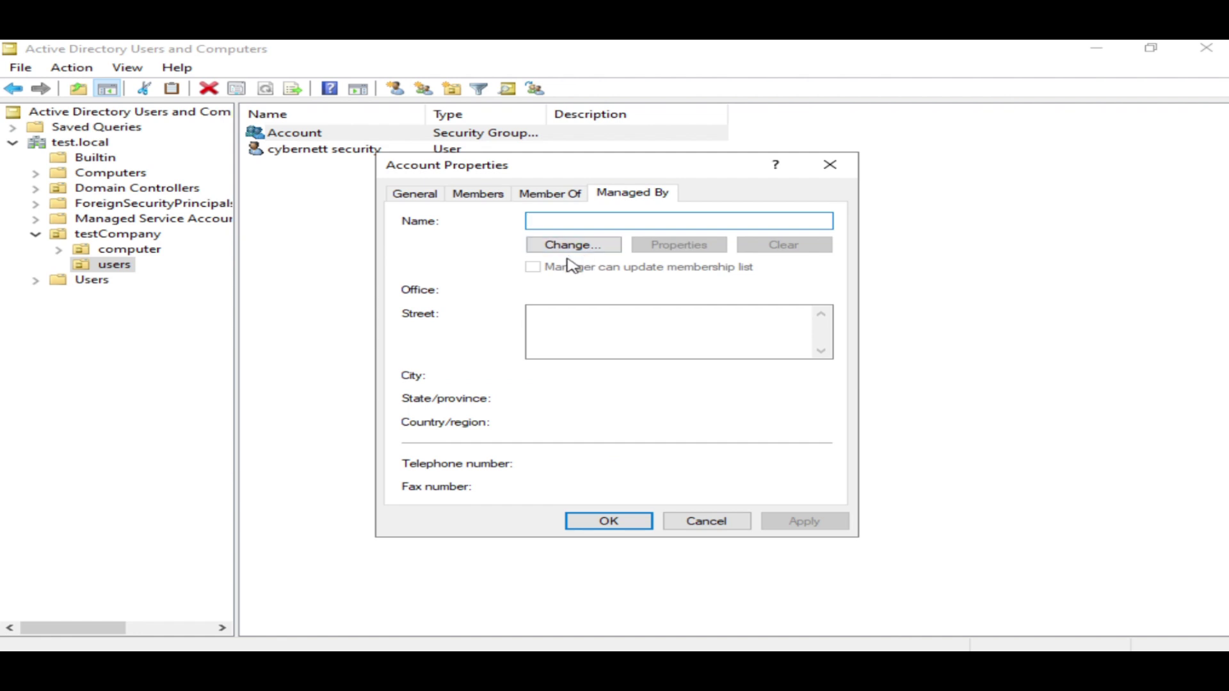
click(495, 200)
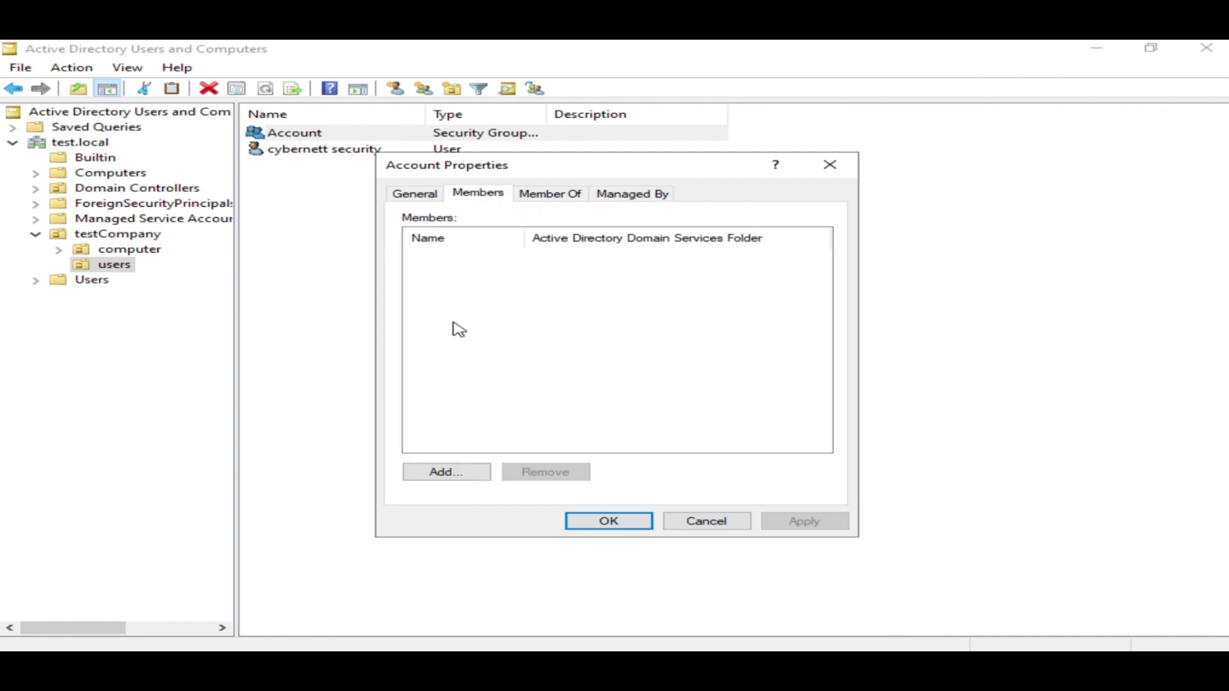
click(472, 479)
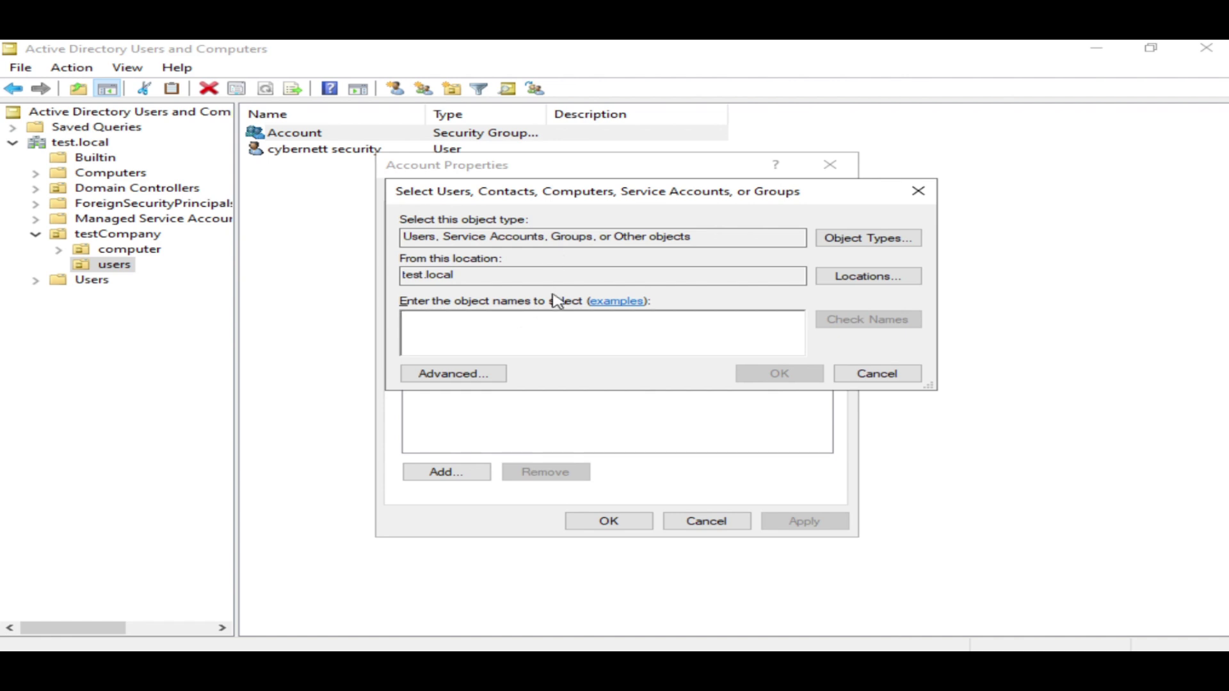
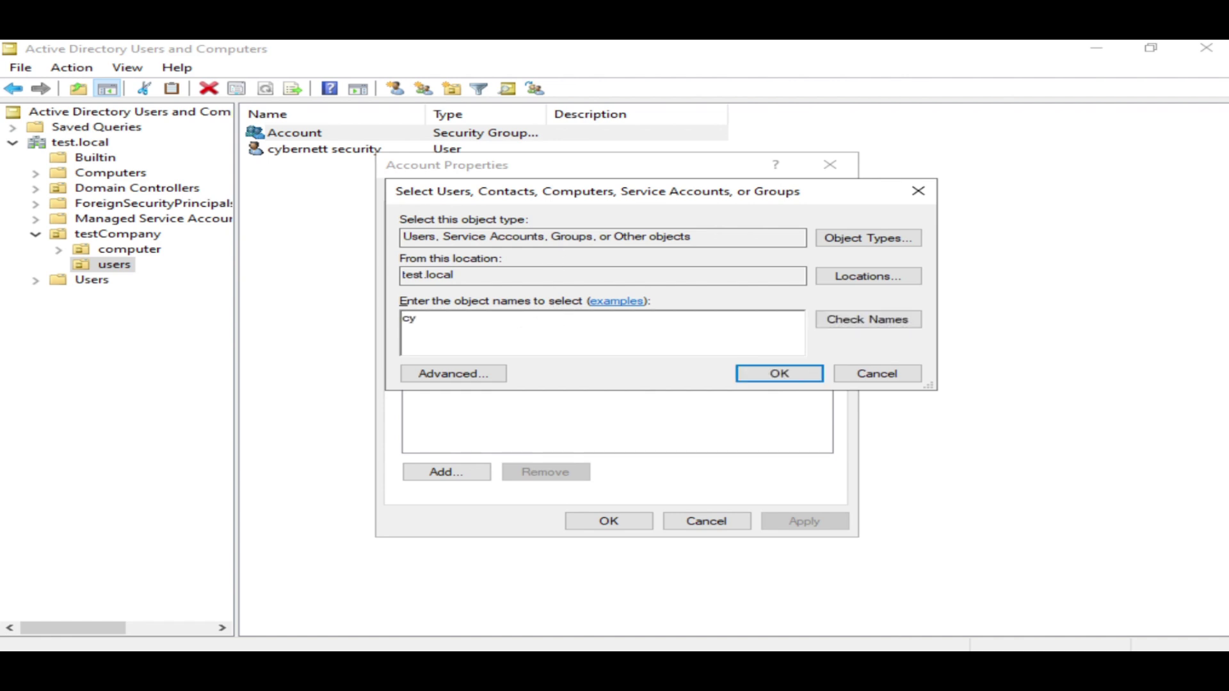
Add the existing user account as a member of Account and save the properties
click(866, 324)
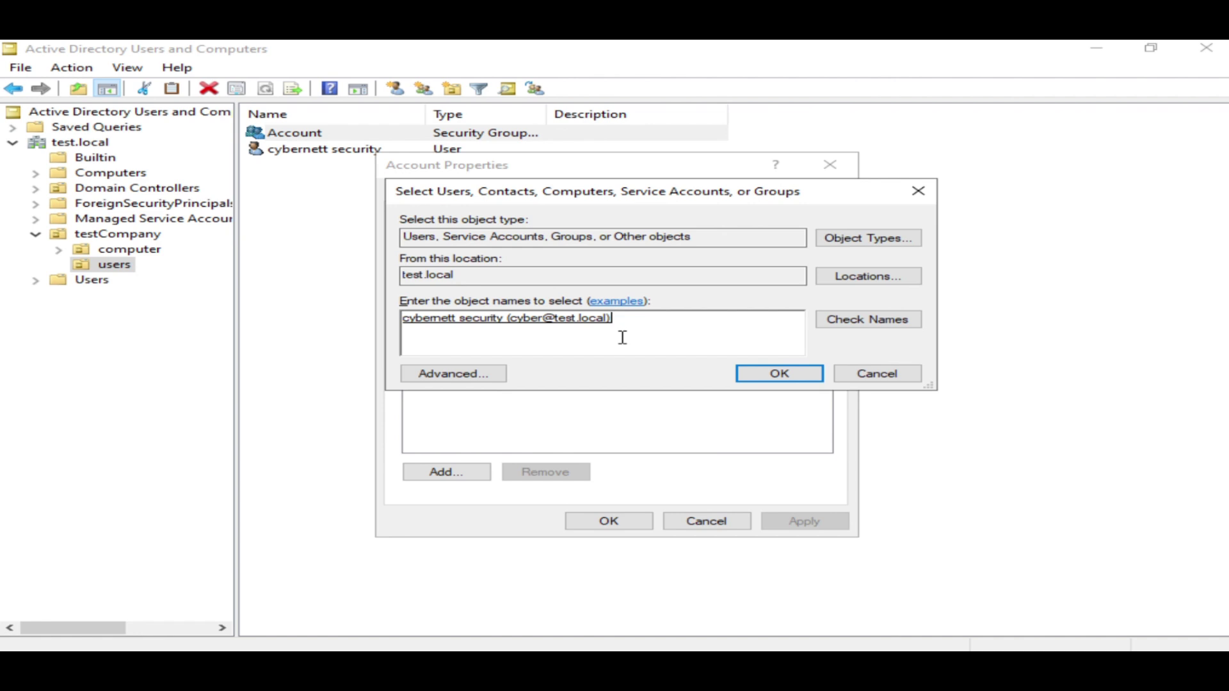
click(768, 378)
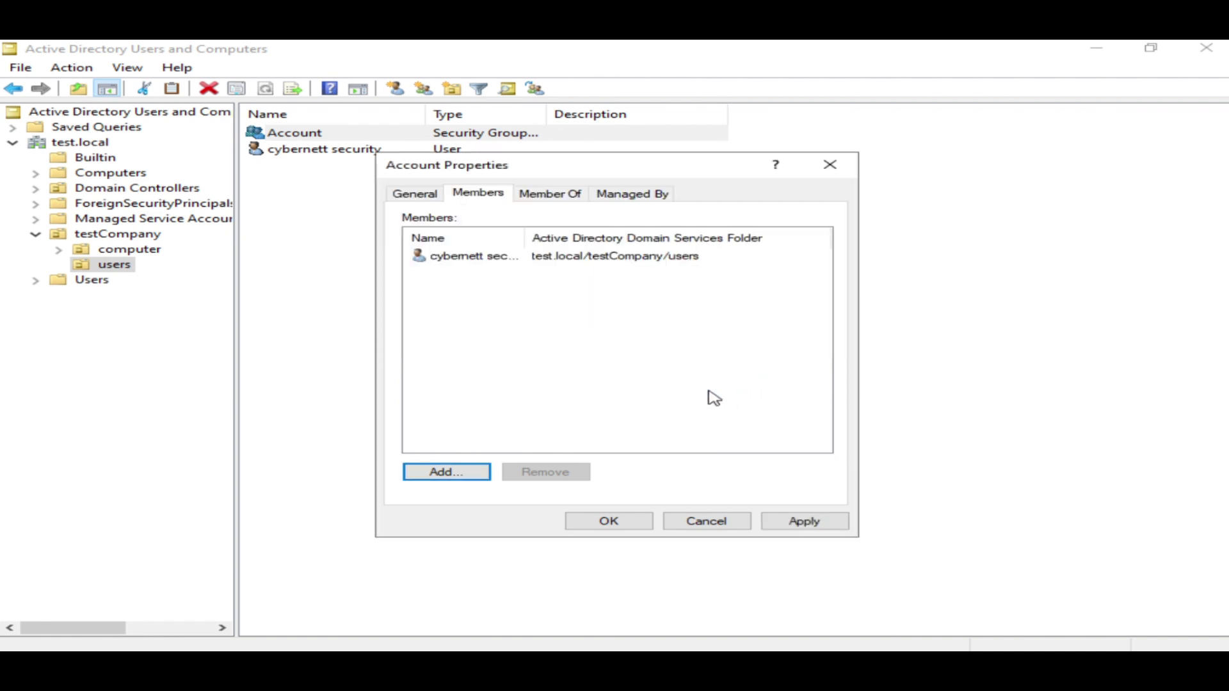
click(790, 521)
click(605, 524)
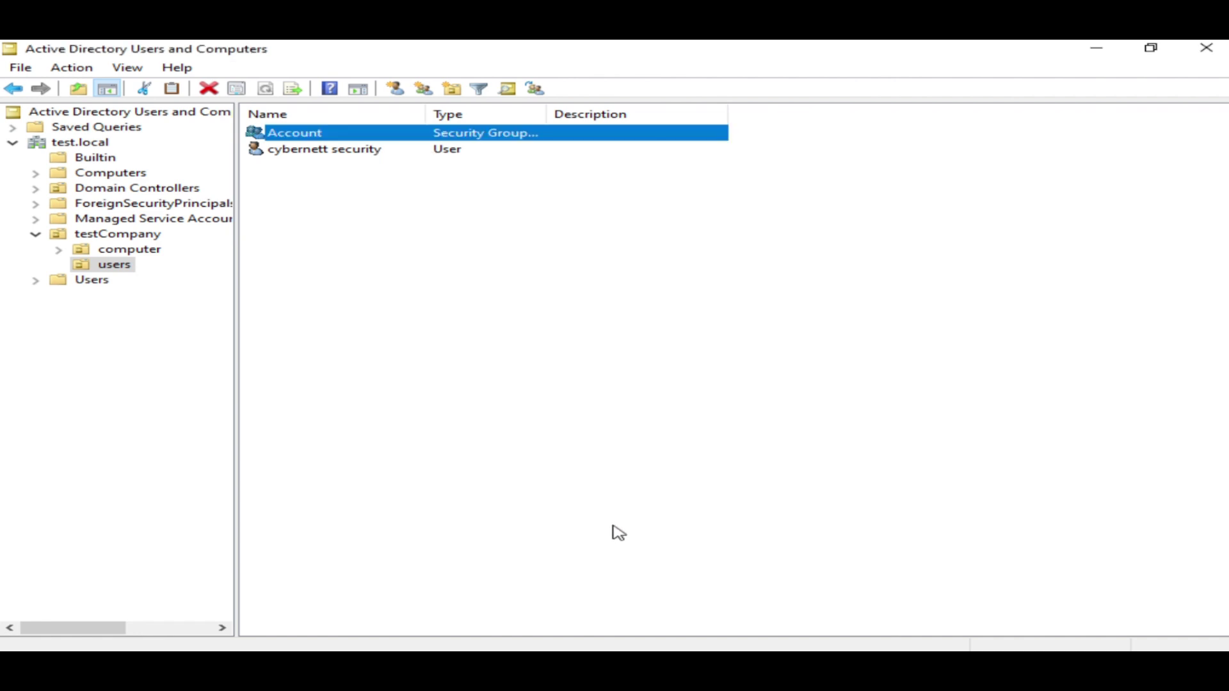
double_click(307, 151)
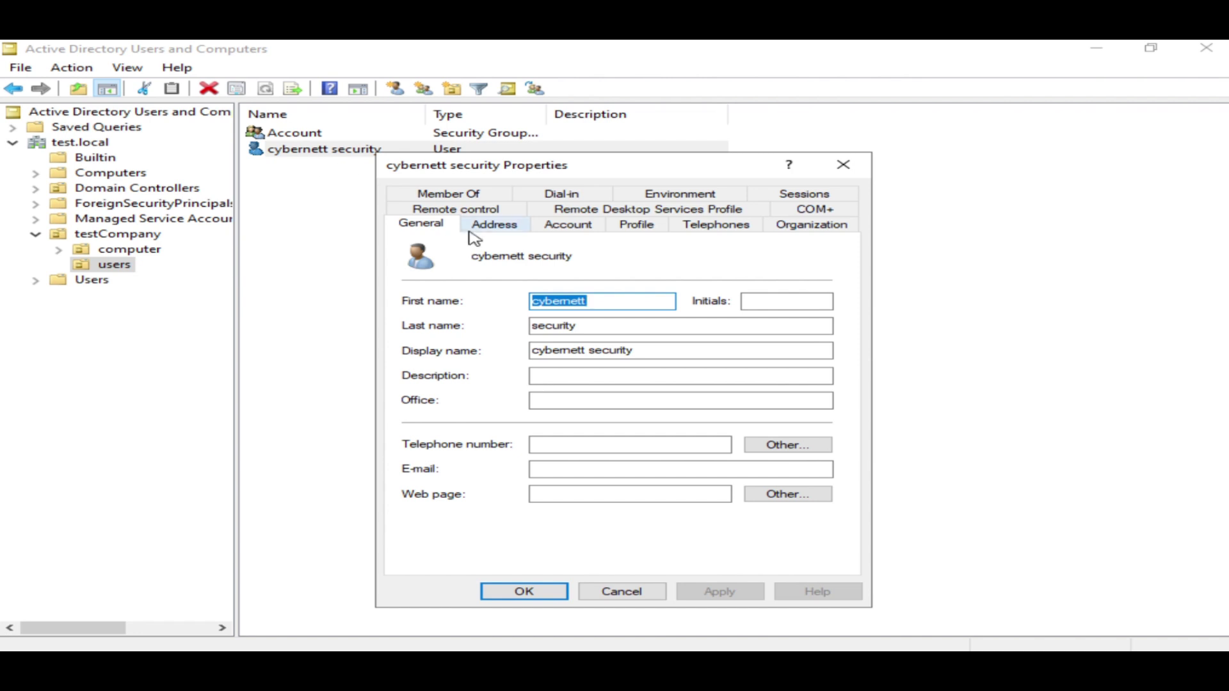
click(491, 196)
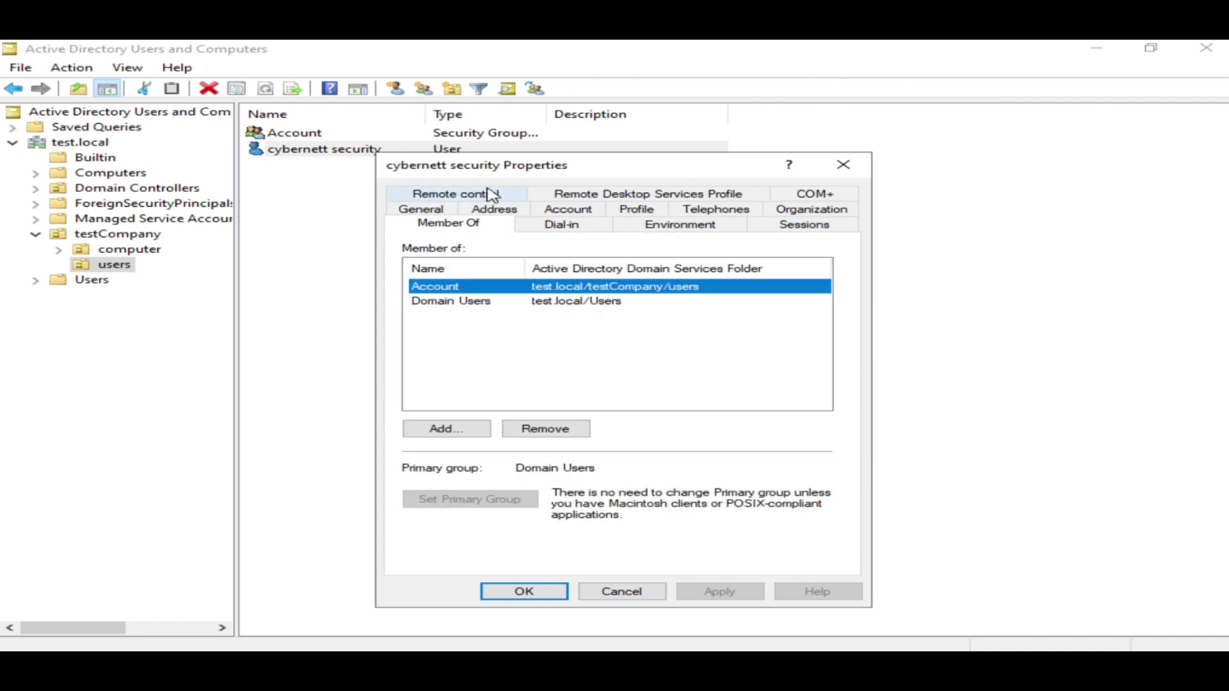
click(459, 289)
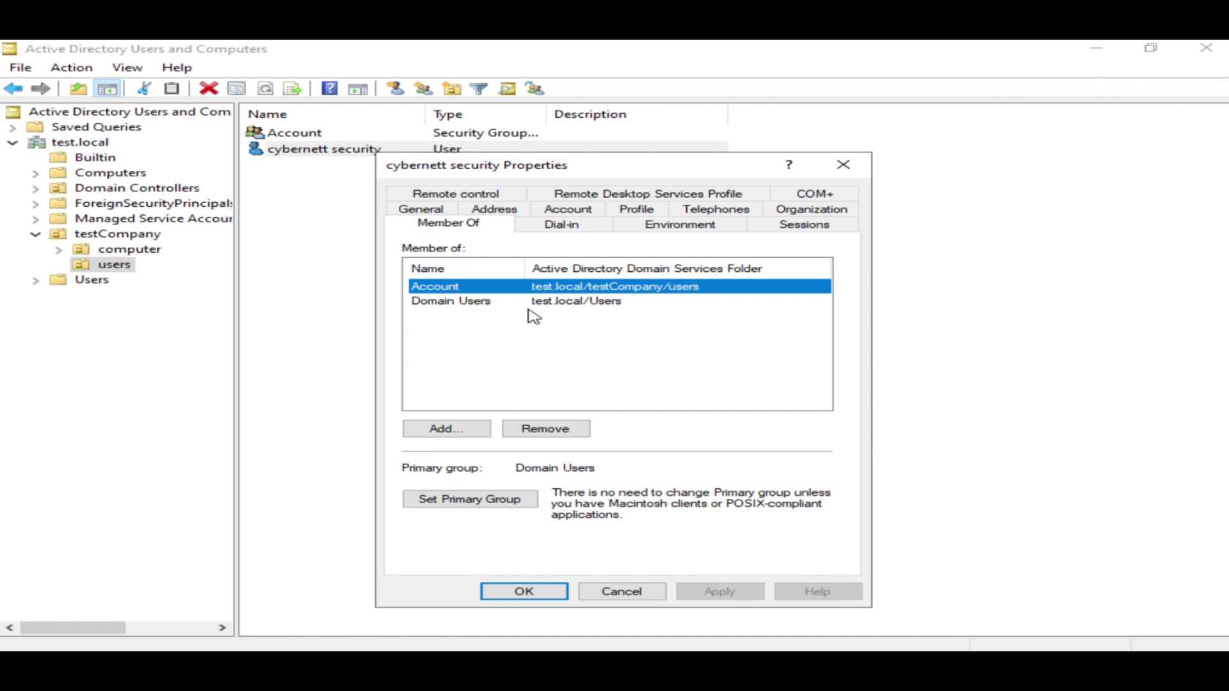
click(524, 591)
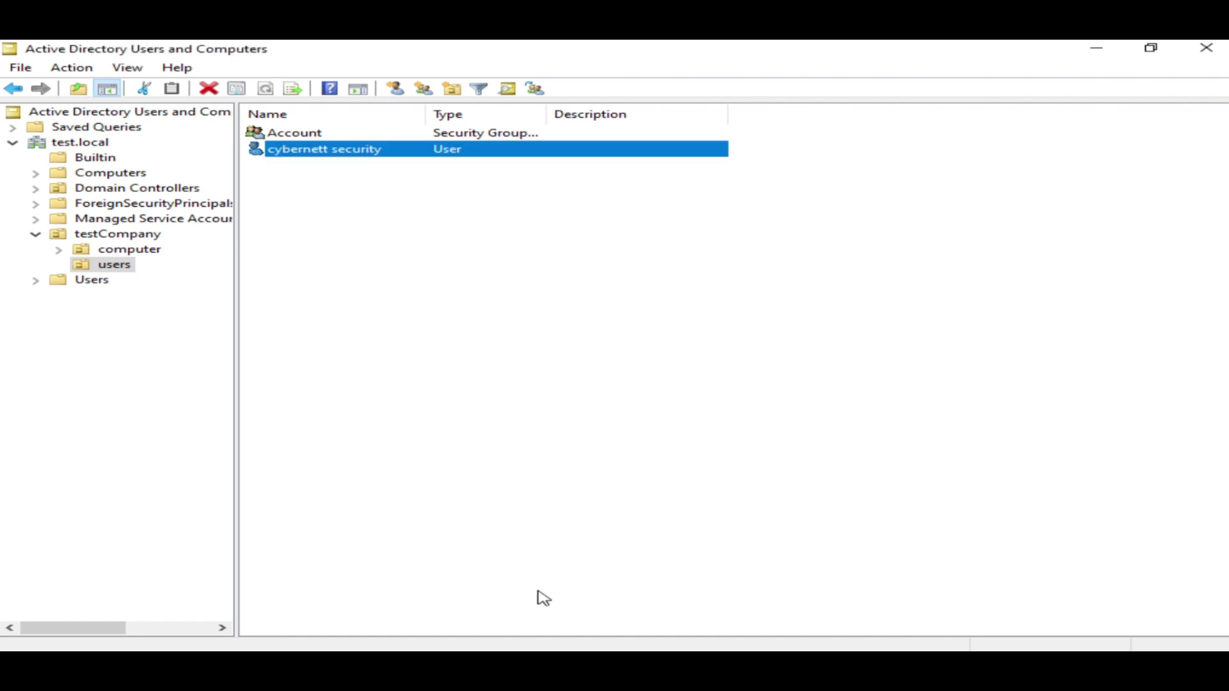
click(325, 134)
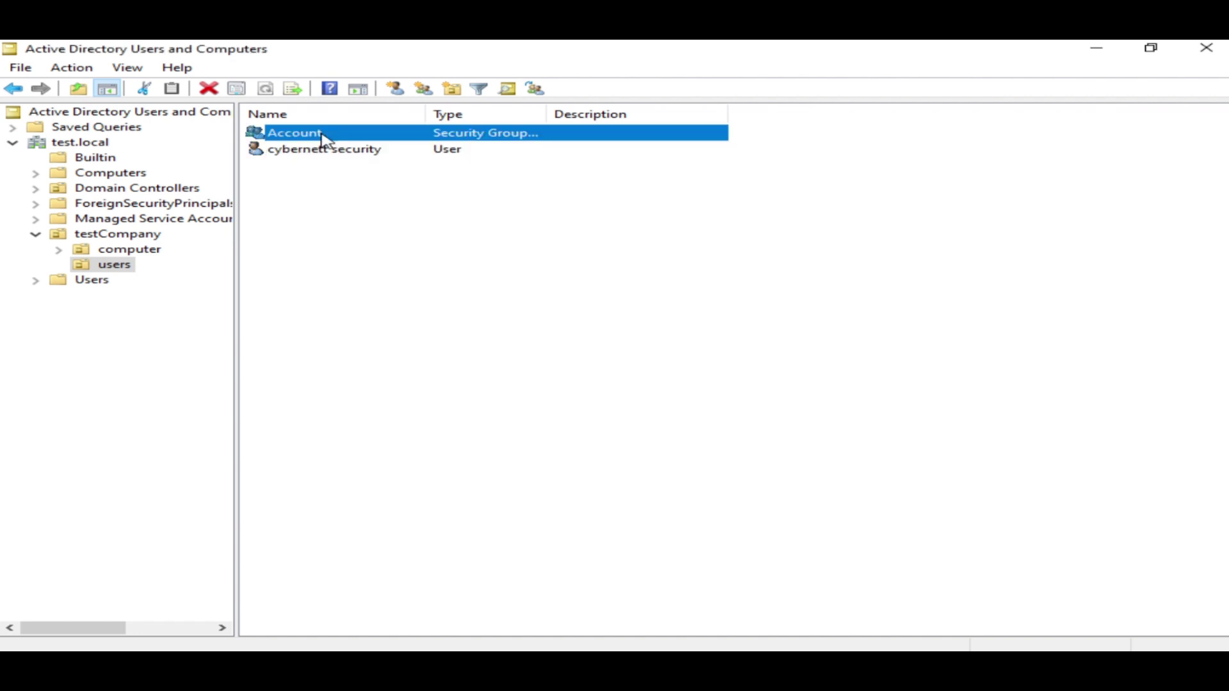
click(326, 154)
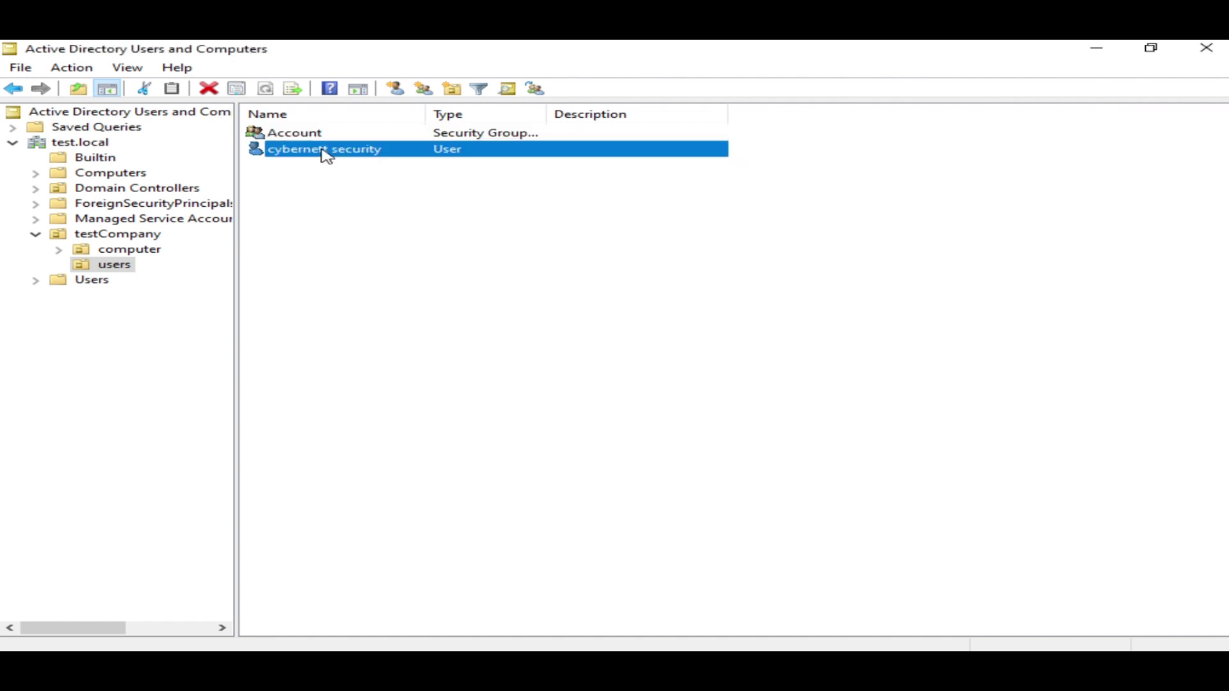